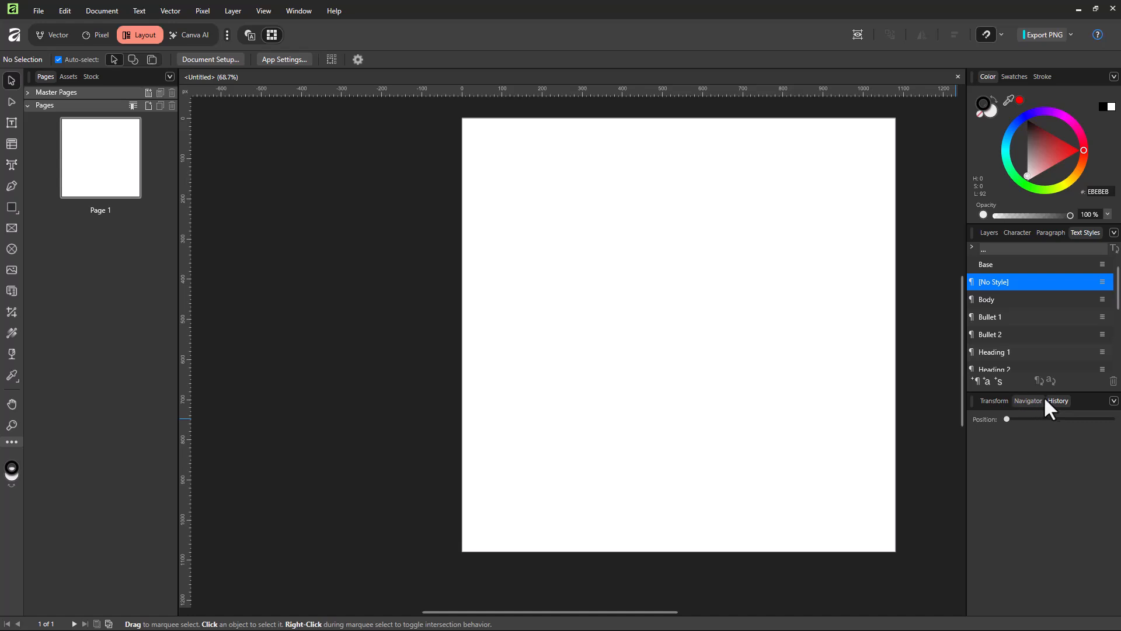
Check whether the History panel is enabled in the list of general panels.
click(306, 10)
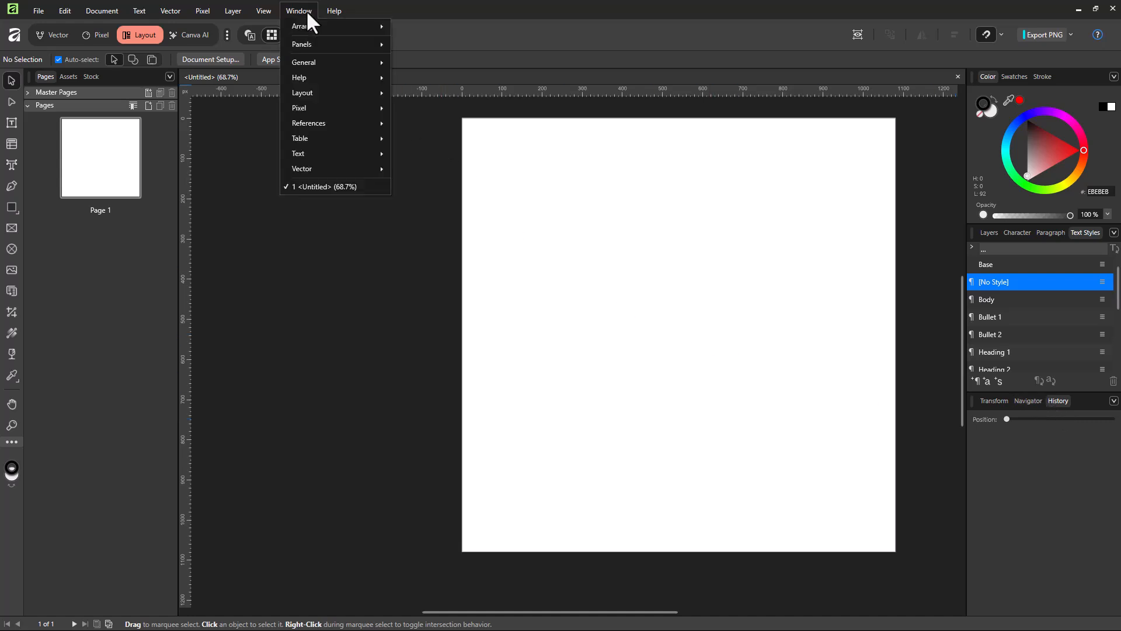
mouse_move(310, 62)
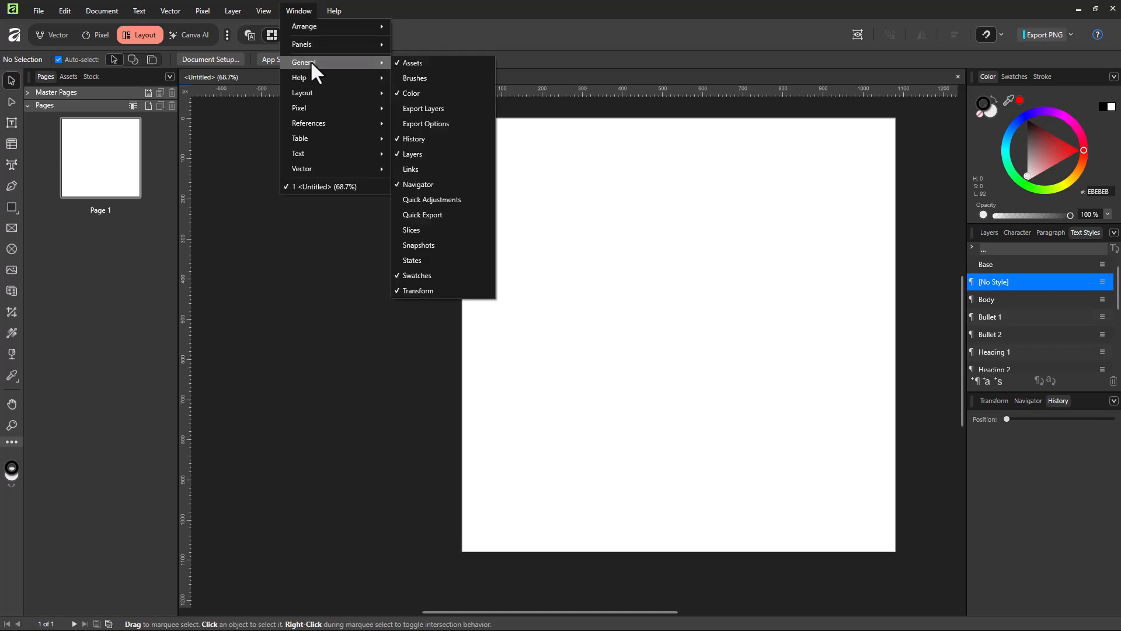
click(759, 307)
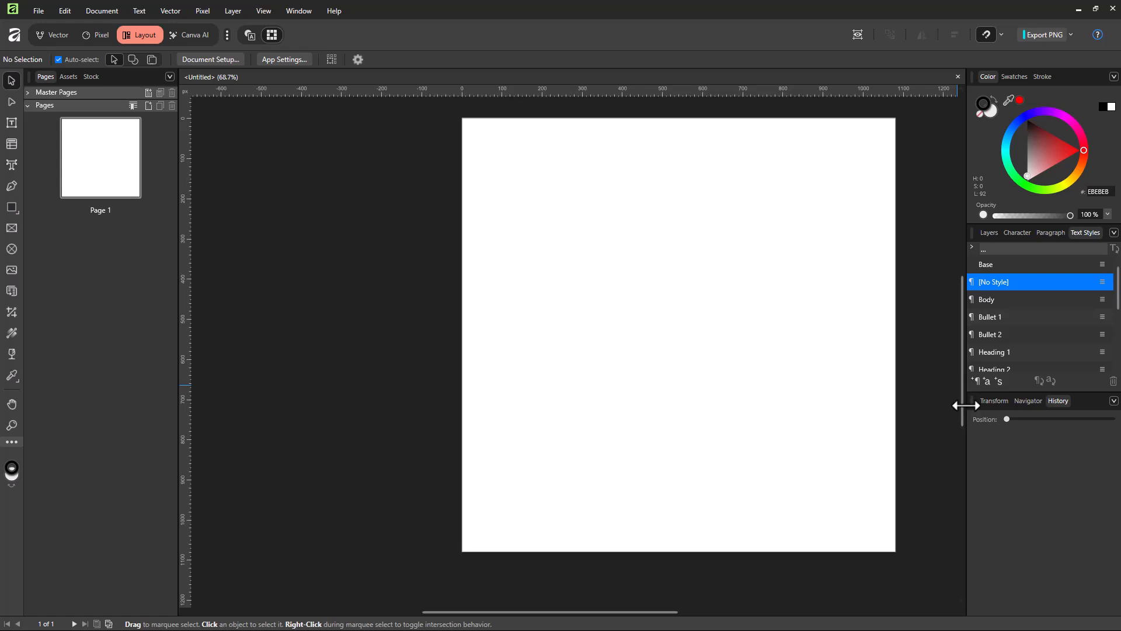
Widen the column of panels and make the History panel taller, keeping the page centred in the canvas area.
drag(965, 404, 912, 405)
drag(1000, 390, 1002, 309)
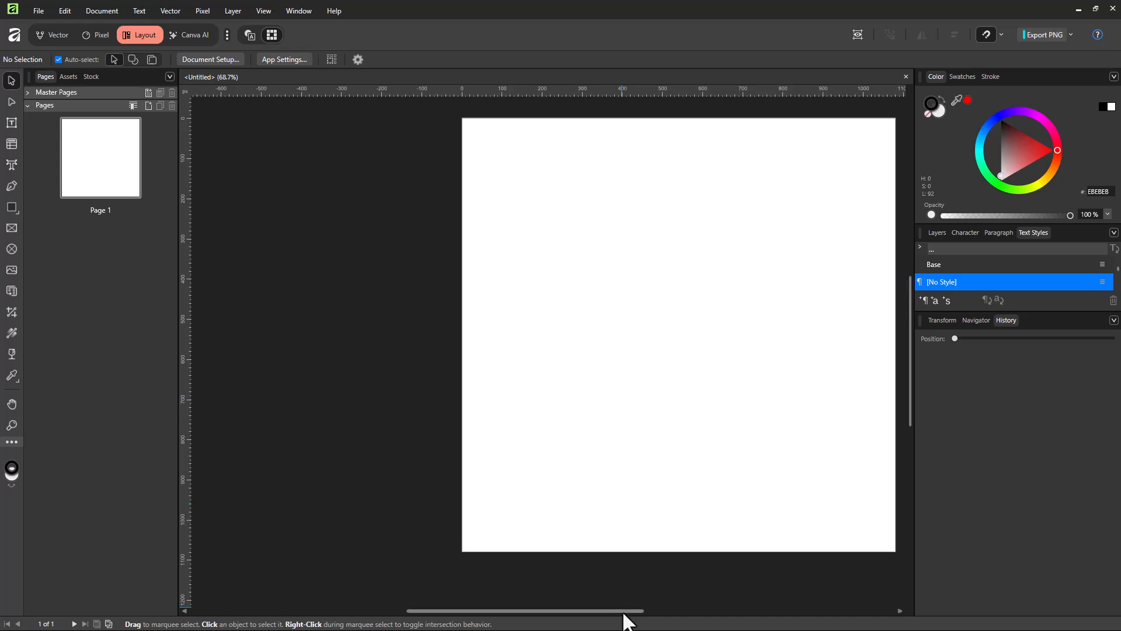
drag(628, 619, 656, 620)
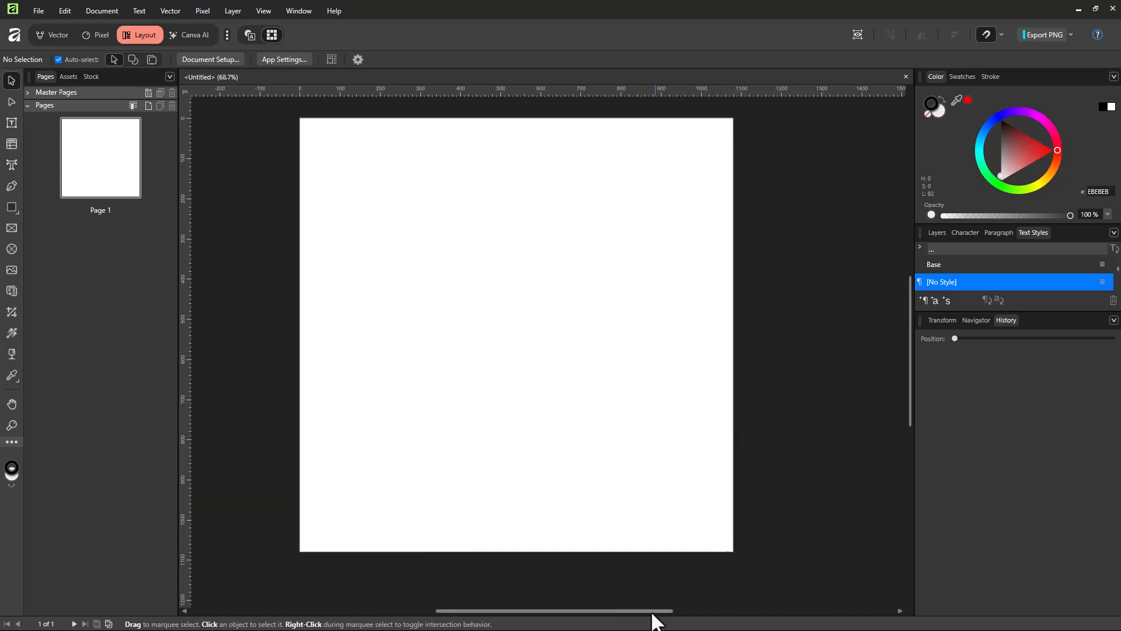
Draw a rectangle about a third of the page wide in the page's upper half and move it nearer the horizontal centre.
click(9, 205)
click(67, 205)
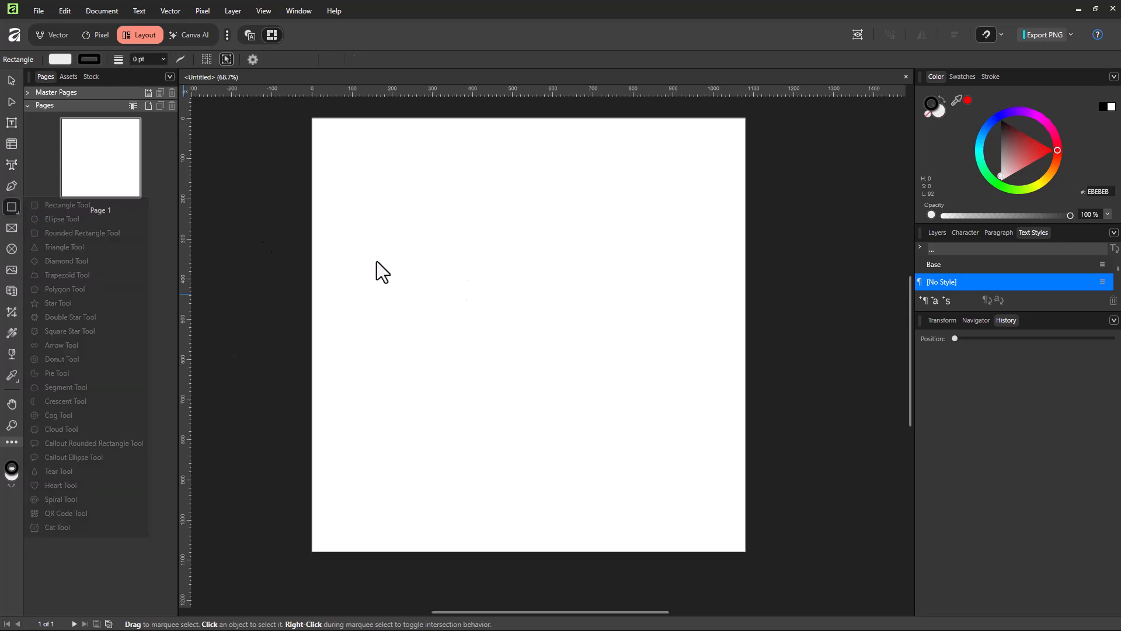
drag(416, 186, 561, 327)
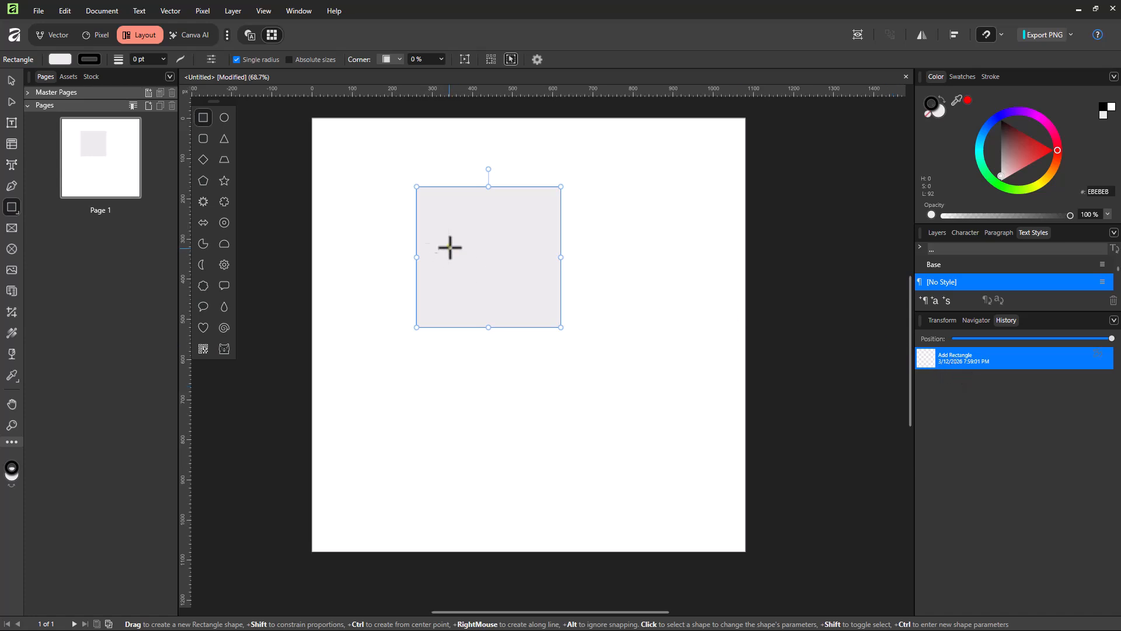
click(11, 80)
drag(510, 258, 563, 265)
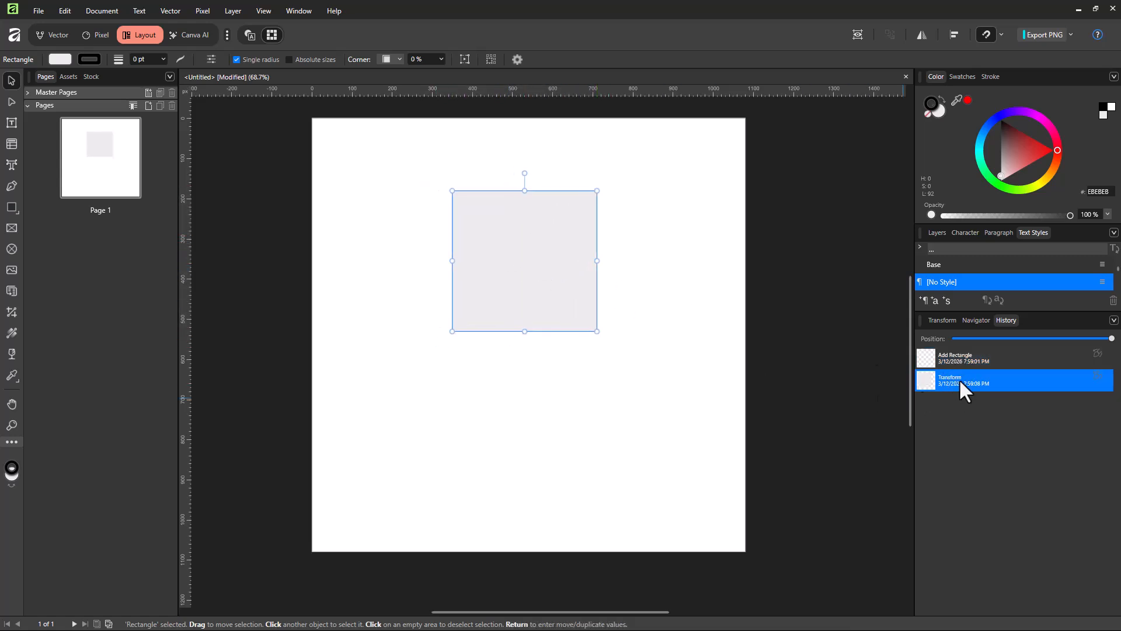
Turn off the Advanced display of the History panel.
click(1113, 321)
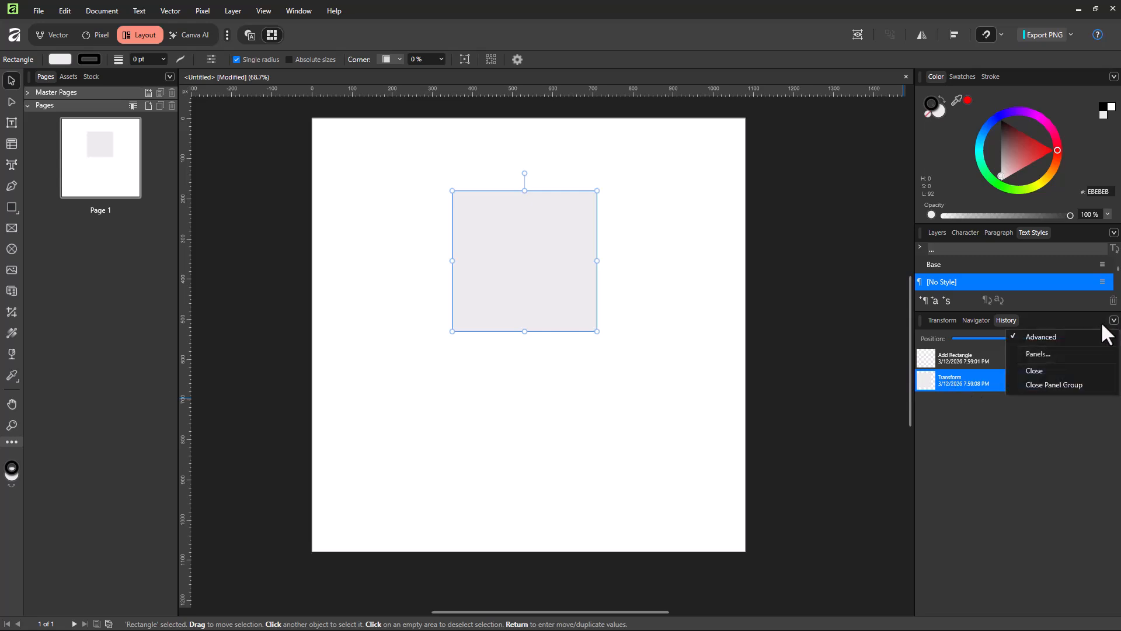
click(1046, 338)
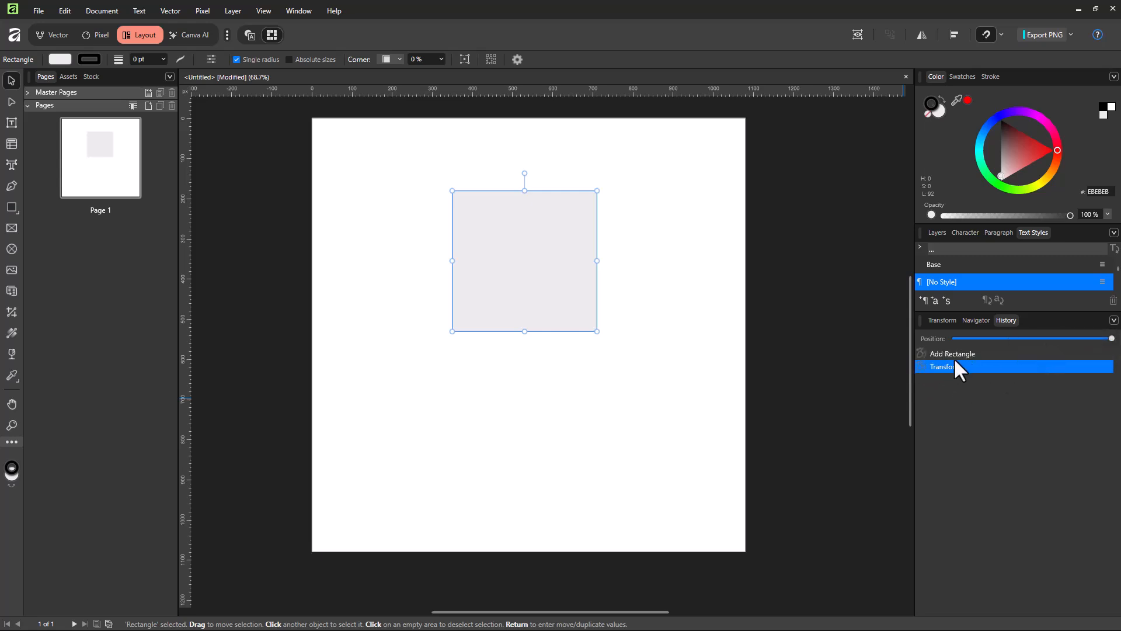
Fill the rectangle with green #00AA0B.
click(542, 272)
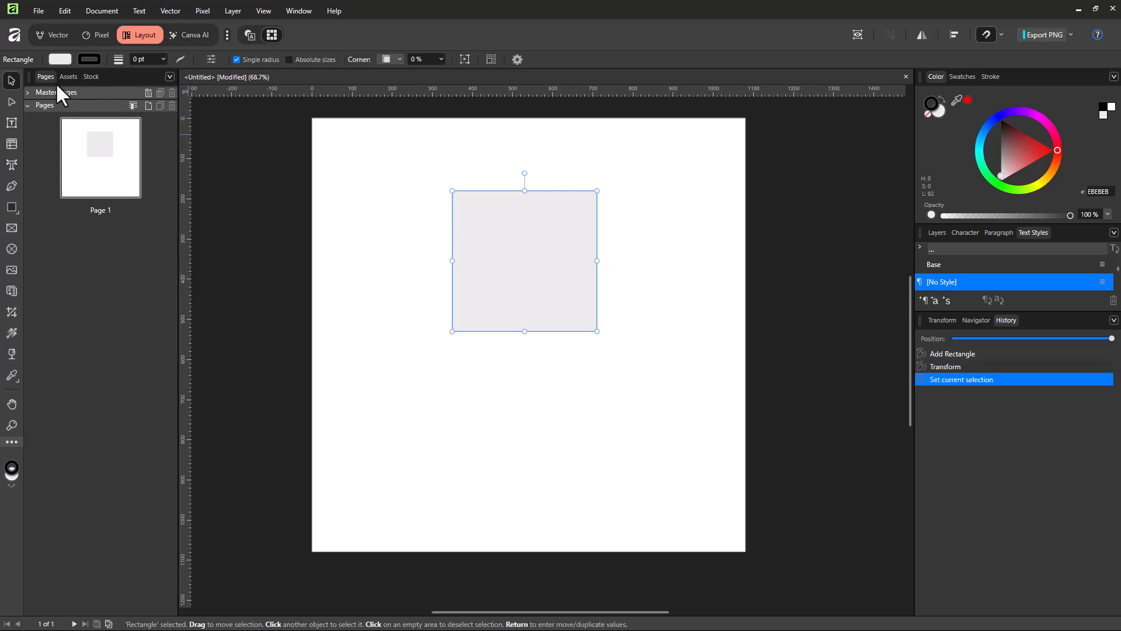
click(61, 58)
click(75, 171)
drag(74, 169, 71, 175)
click(92, 60)
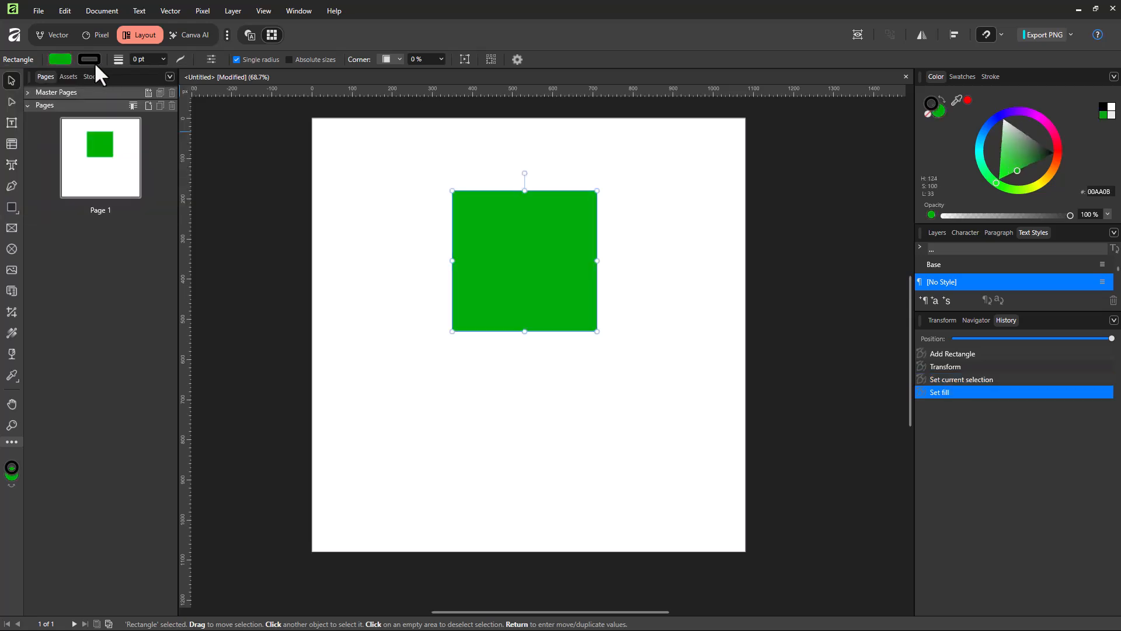
Give the rectangle a dark blue outline (RGB 0, 21, 162) 6.3 pt wide and deselect it.
click(97, 61)
click(112, 174)
drag(111, 175, 123, 176)
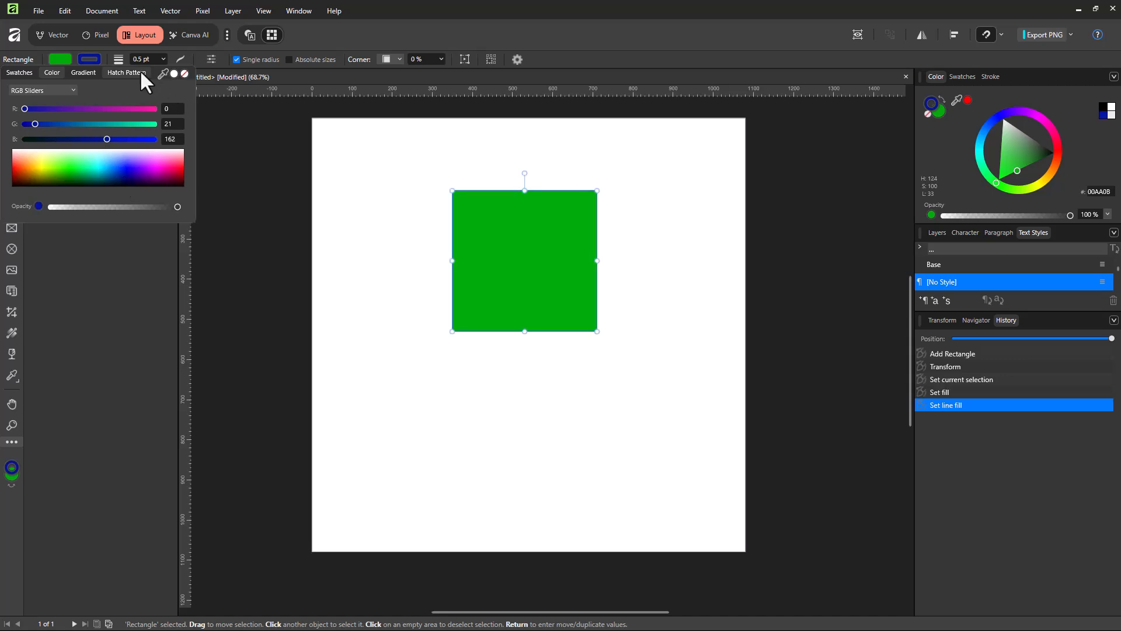
click(161, 59)
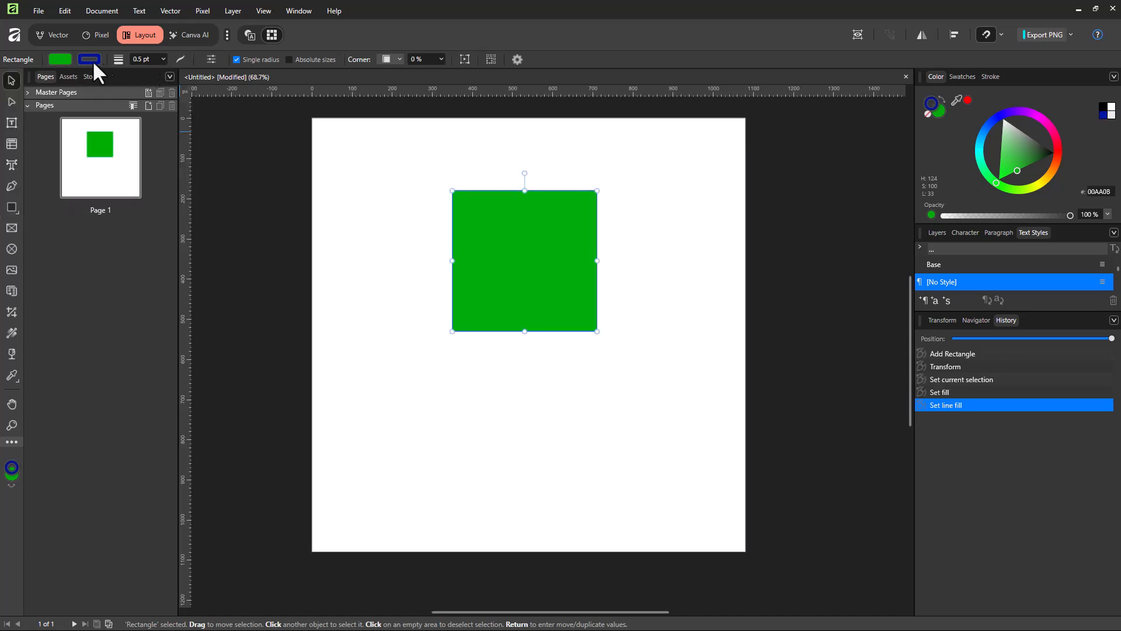
click(162, 59)
drag(161, 73, 183, 71)
click(426, 250)
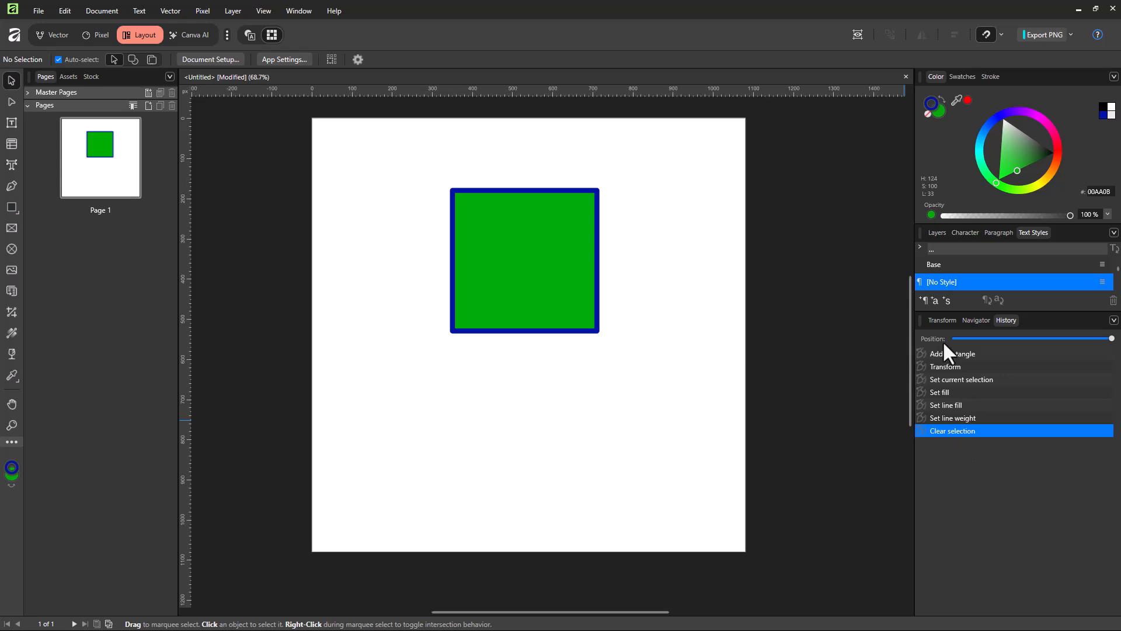
Rotate the rectangle clockwise into a diamond, fill it with orange #FF6200 and deselect it.
click(555, 274)
drag(523, 172, 590, 202)
click(60, 59)
drag(98, 168, 22, 167)
click(672, 364)
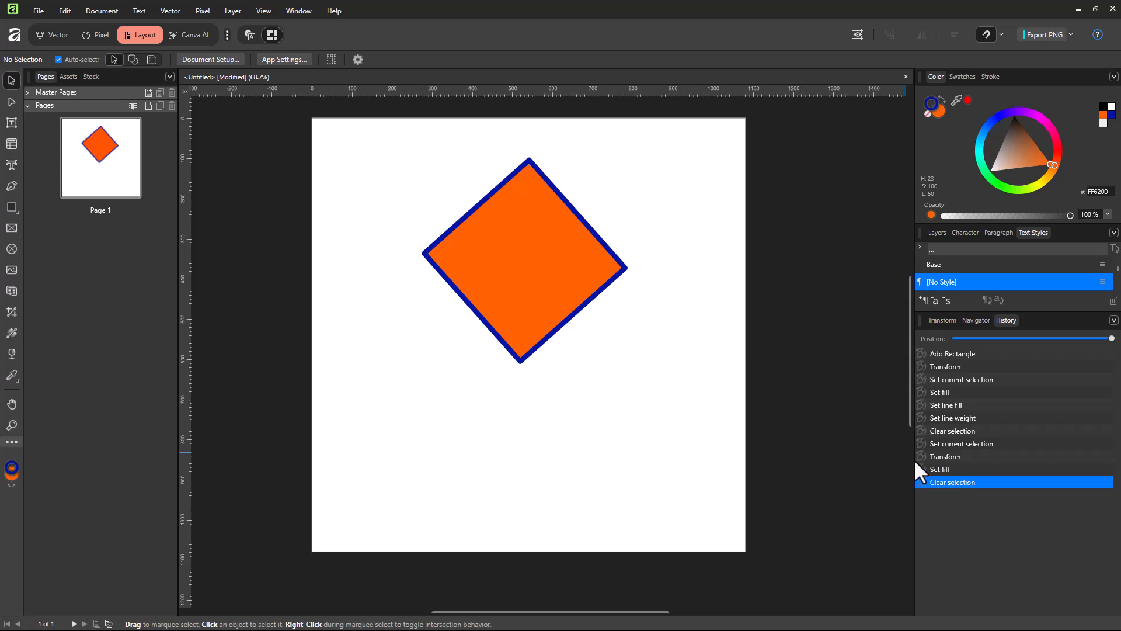
Undo the last six history entries, back to the rectangle's Set line fill state.
key(ctrl+z)
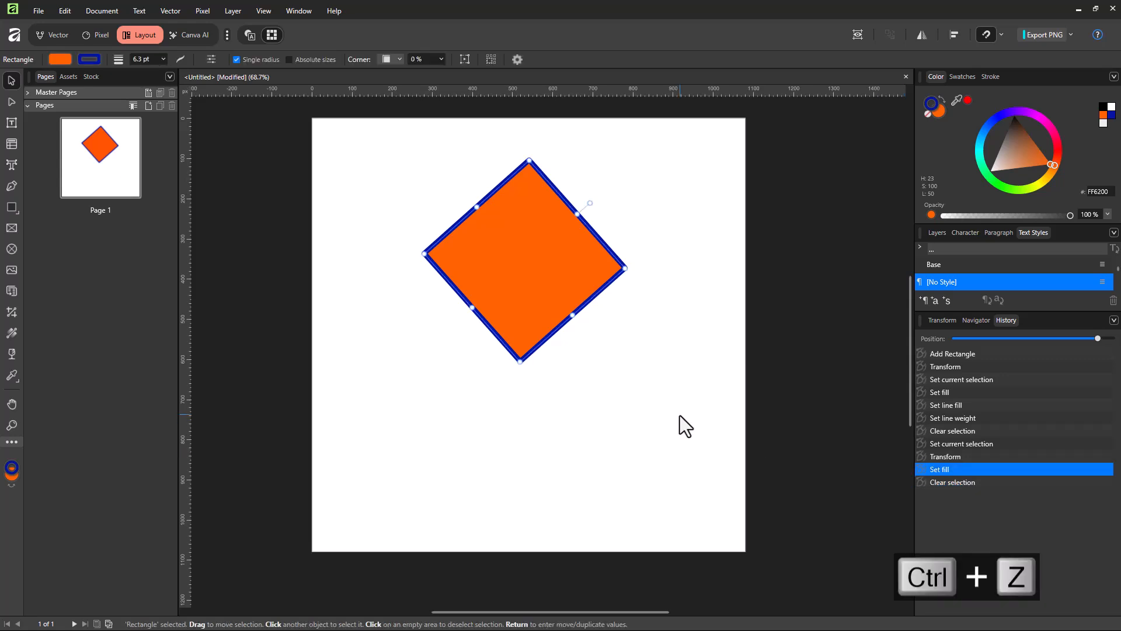
key(ctrl+z)
key(ctrl+z)
key(ctrl+z)
key(ctrl+z)
key(ctrl+z)
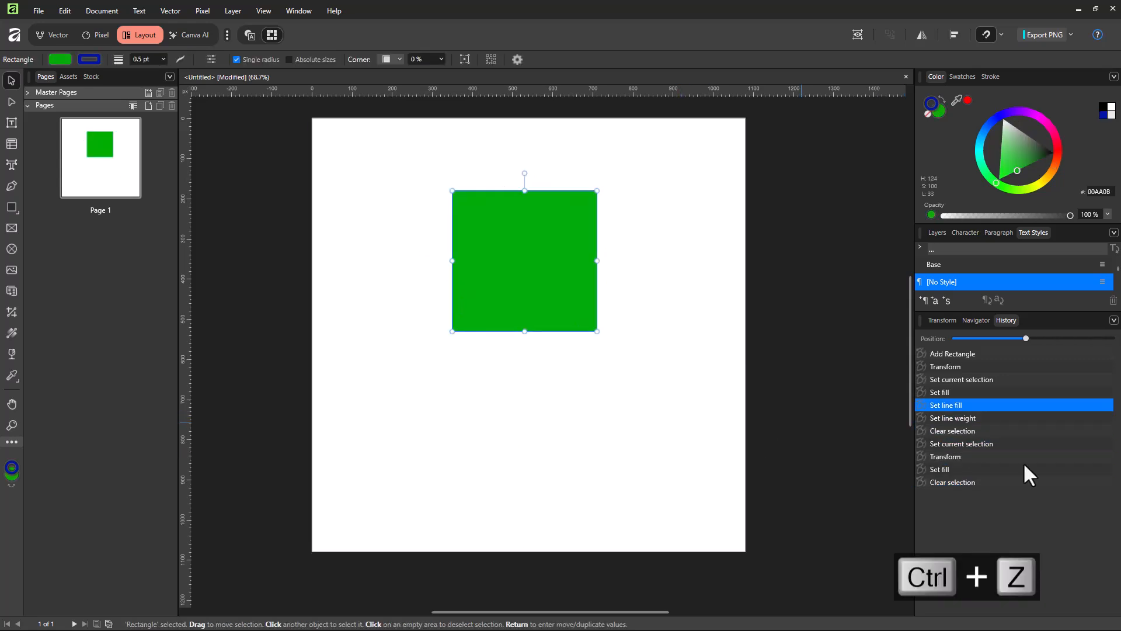
Toggle the wireframe view on and off again and redo the line weight change.
key(ctrl+y)
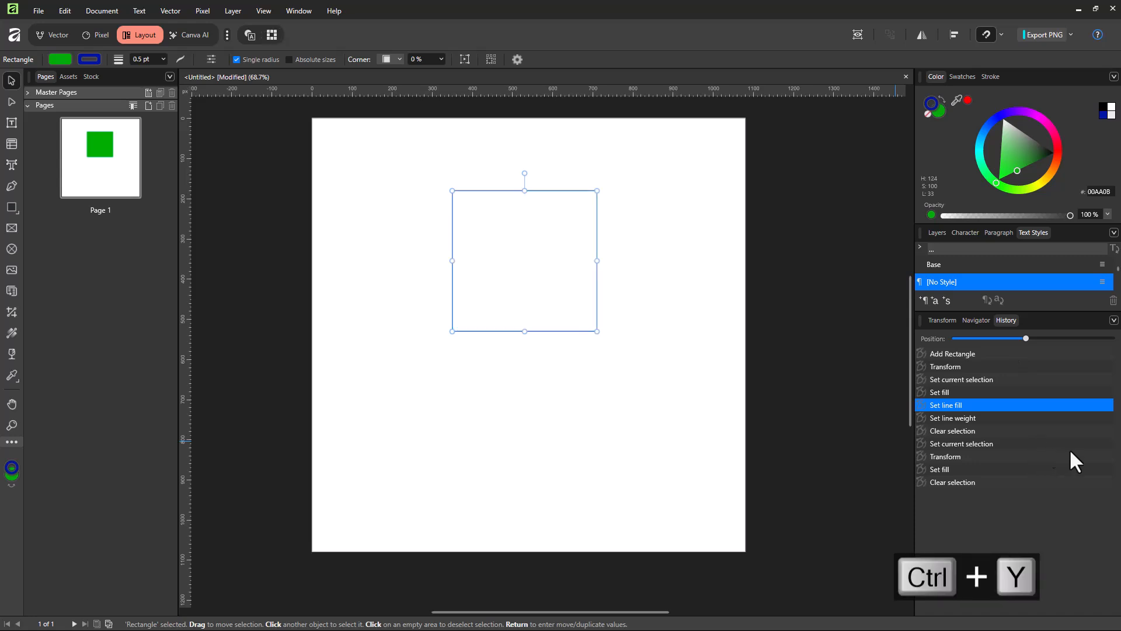
click(60, 12)
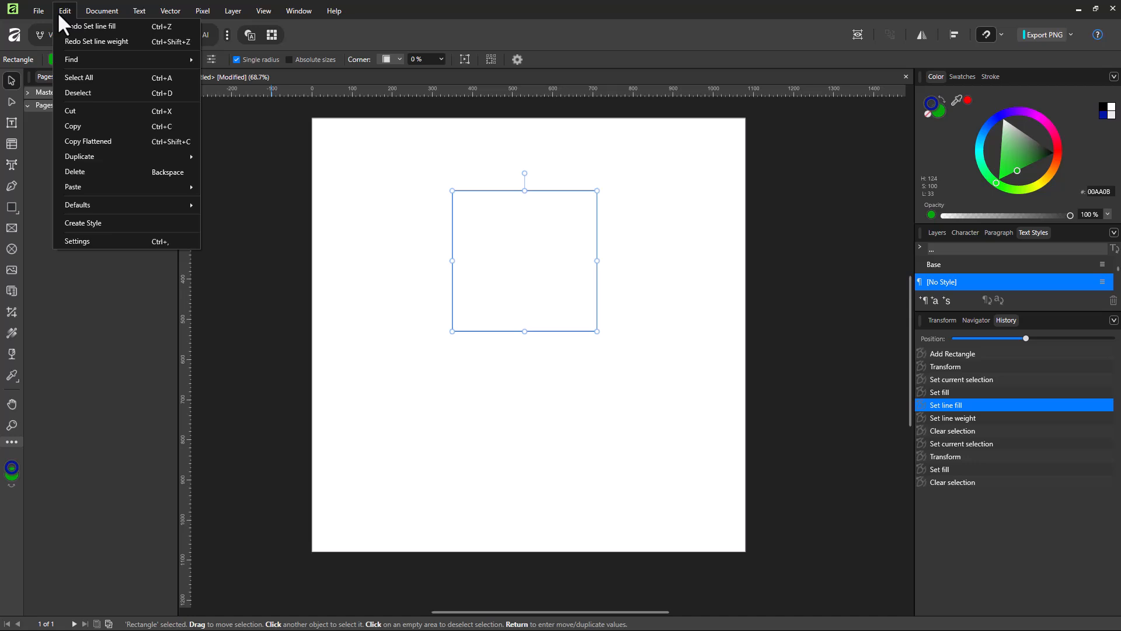
click(189, 43)
key(ctrl+y)
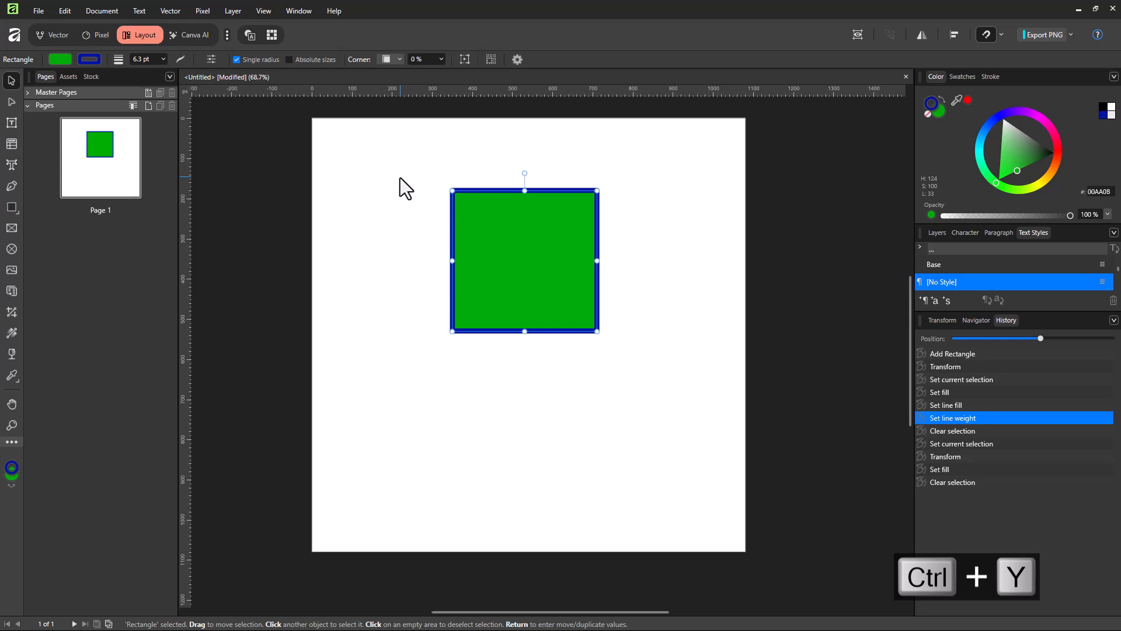
Redo the remaining undone changes up to the last Clear selection entry.
key(ctrl+shift+z)
key(ctrl+shift+z)
key(ctrl+shift+z)
key(ctrl+shift+z)
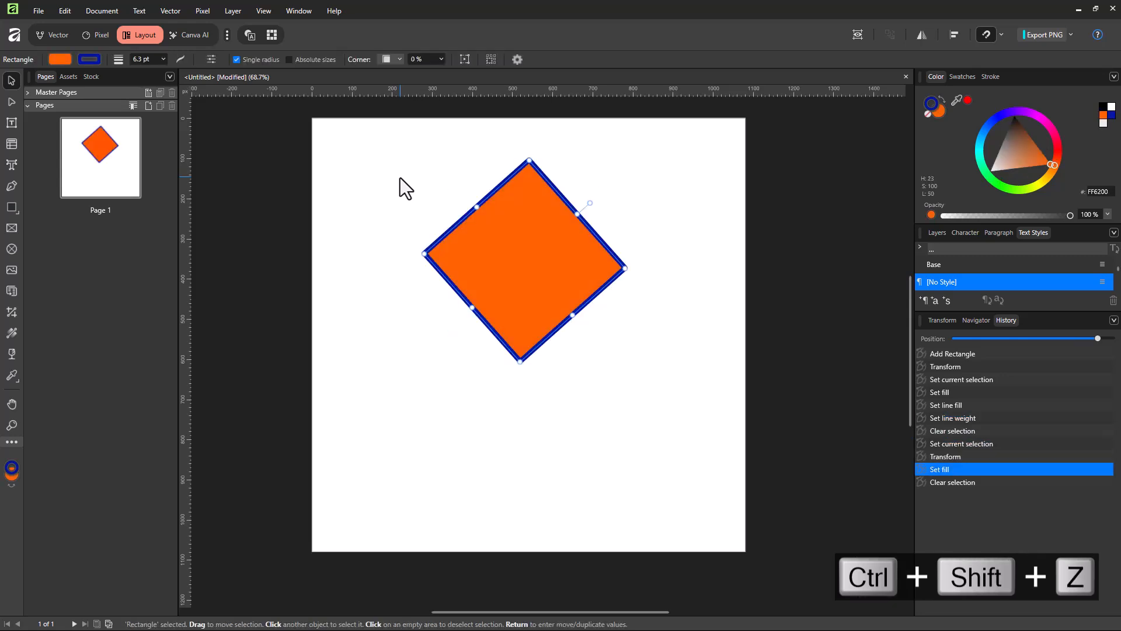
key(ctrl+shift+z)
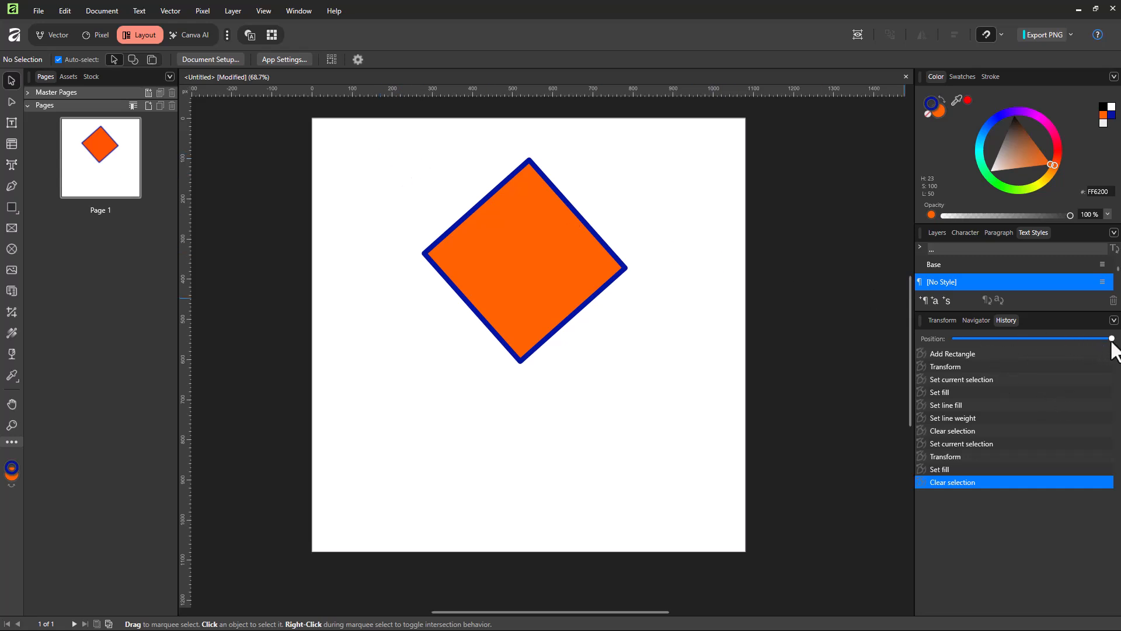
Roll the document history back to the Set line weight state, trying the entries just before and after it.
mouse_move(1109, 339)
mouse_down()
mouse_move(937, 337)
mouse_move(1082, 335)
mouse_move(1010, 334)
mouse_move(1041, 338)
mouse_up()
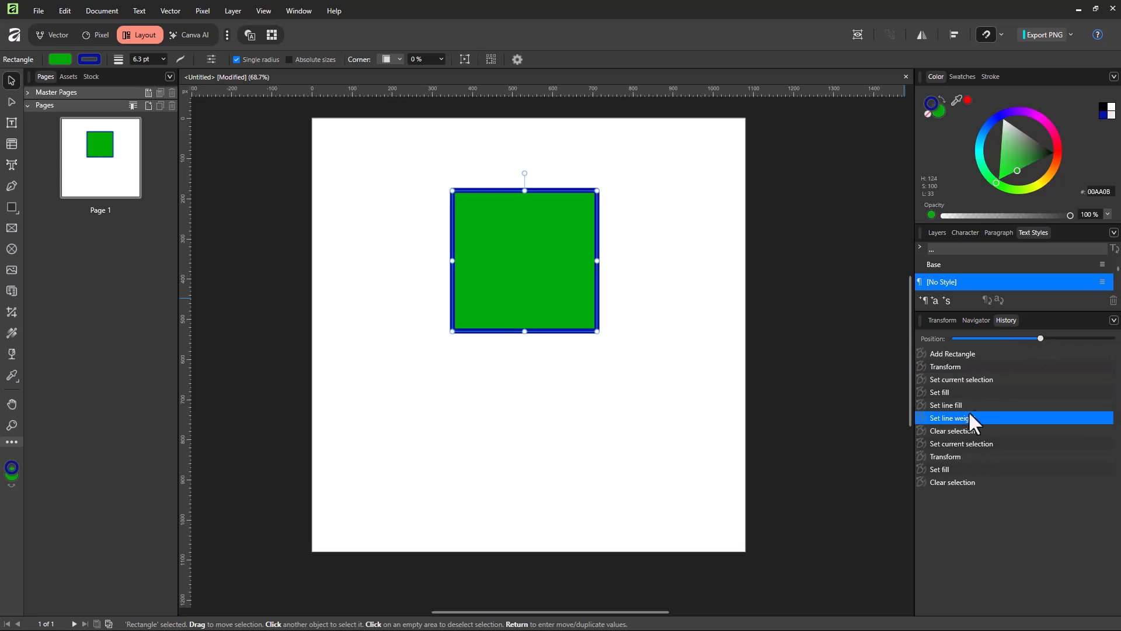
click(956, 405)
click(959, 431)
click(961, 418)
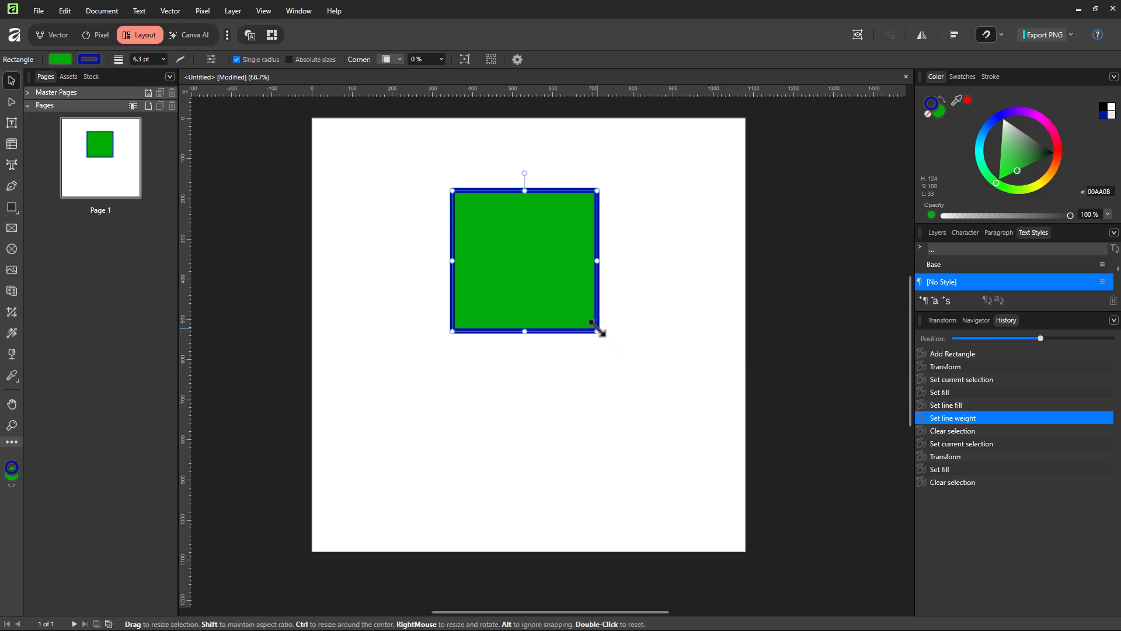
Fill the rectangle with red #E00000 and change its outline to dark green (RGB 0, 85, 23).
click(60, 59)
mouse_move(17, 163)
mouse_down()
mouse_move(15, 176)
mouse_move(30, 181)
mouse_move(8, 170)
mouse_move(33, 157)
mouse_up()
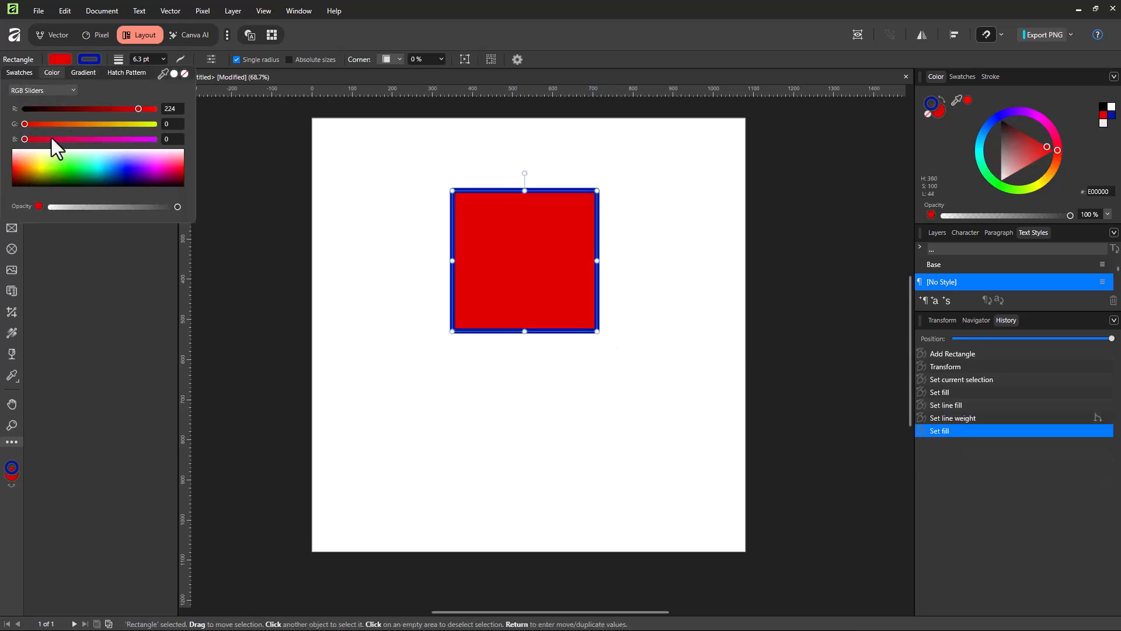
click(90, 59)
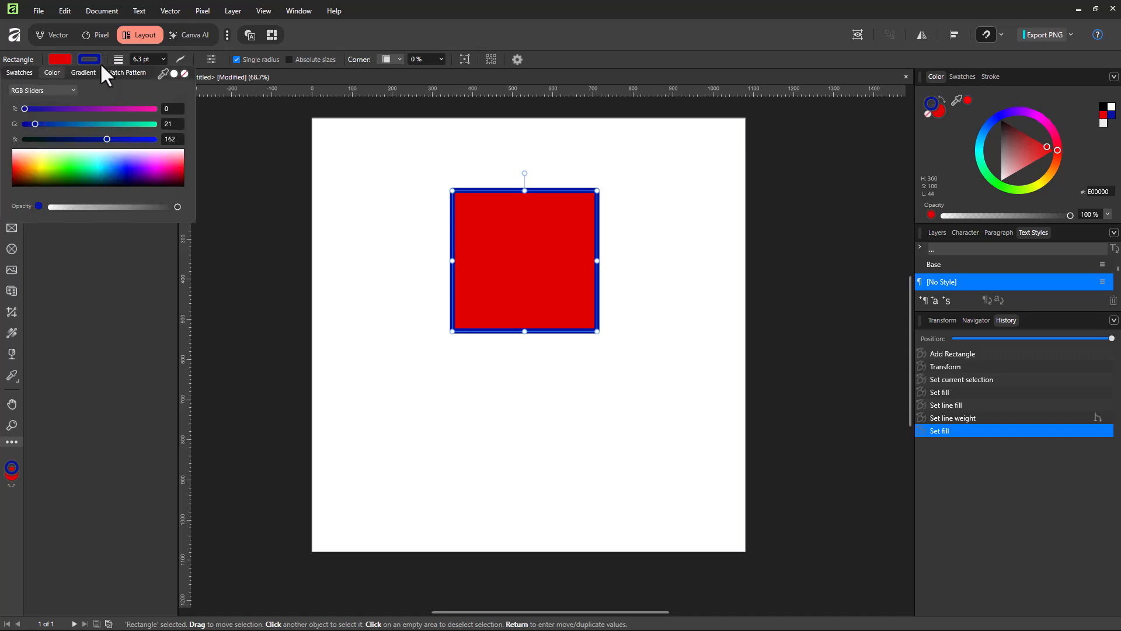
drag(87, 168, 76, 180)
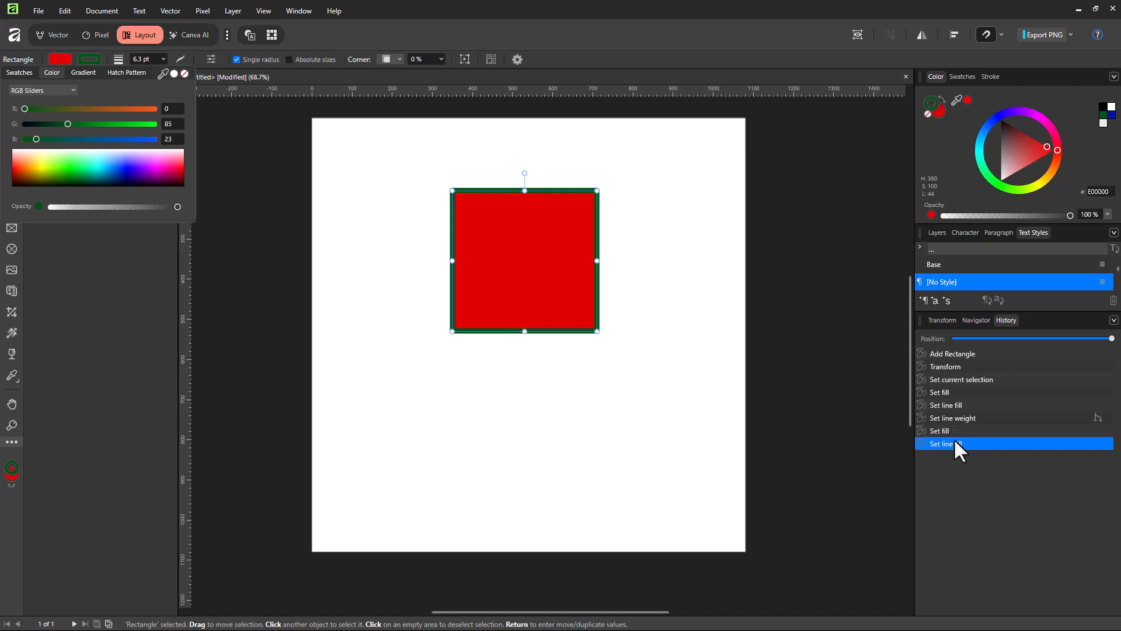
Rotate the red rectangle slightly clockwise, then enlarge and reposition it in the page's upper half.
drag(524, 173, 557, 180)
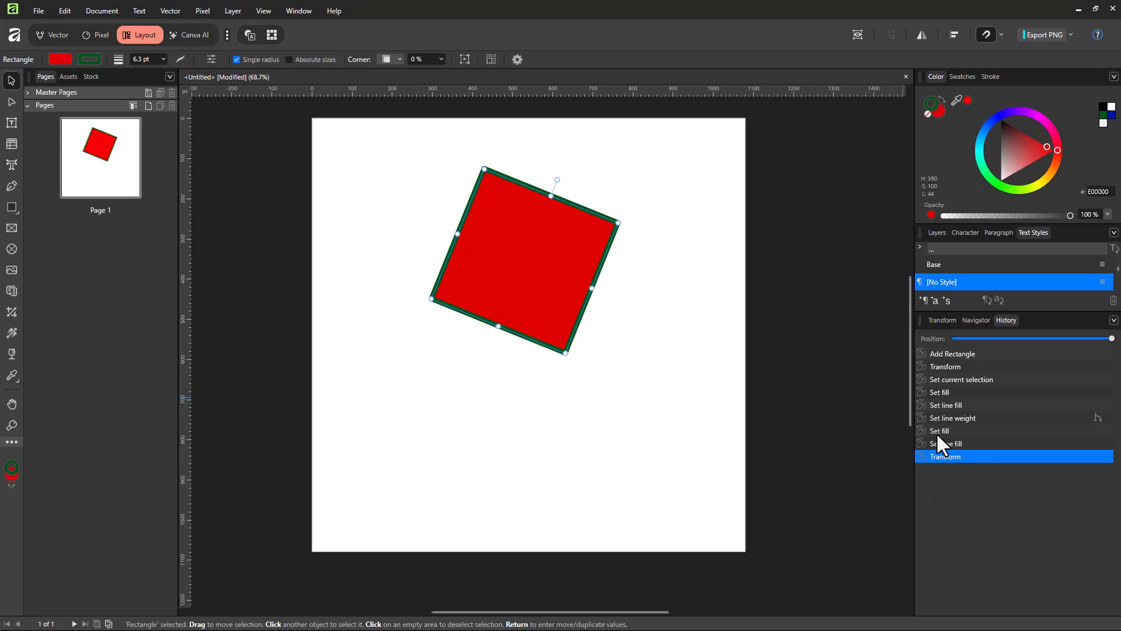
drag(513, 248, 464, 251)
drag(571, 221, 657, 217)
drag(576, 233, 576, 250)
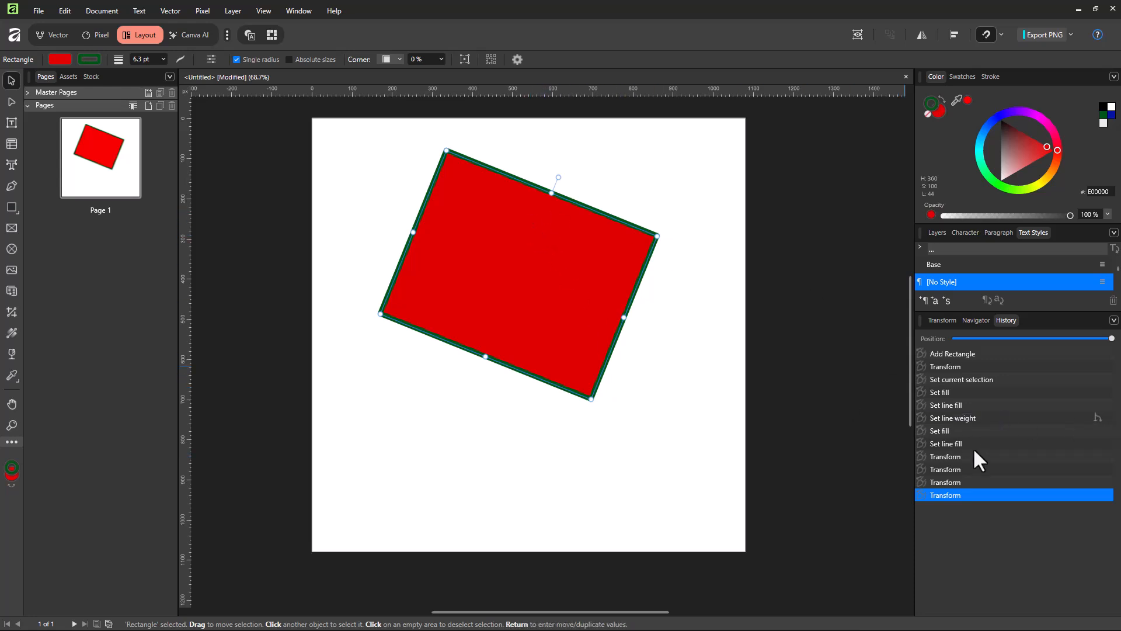
Return the history to the Set line weight state and fill the rectangle with yellow #F7FF1F.
click(954, 417)
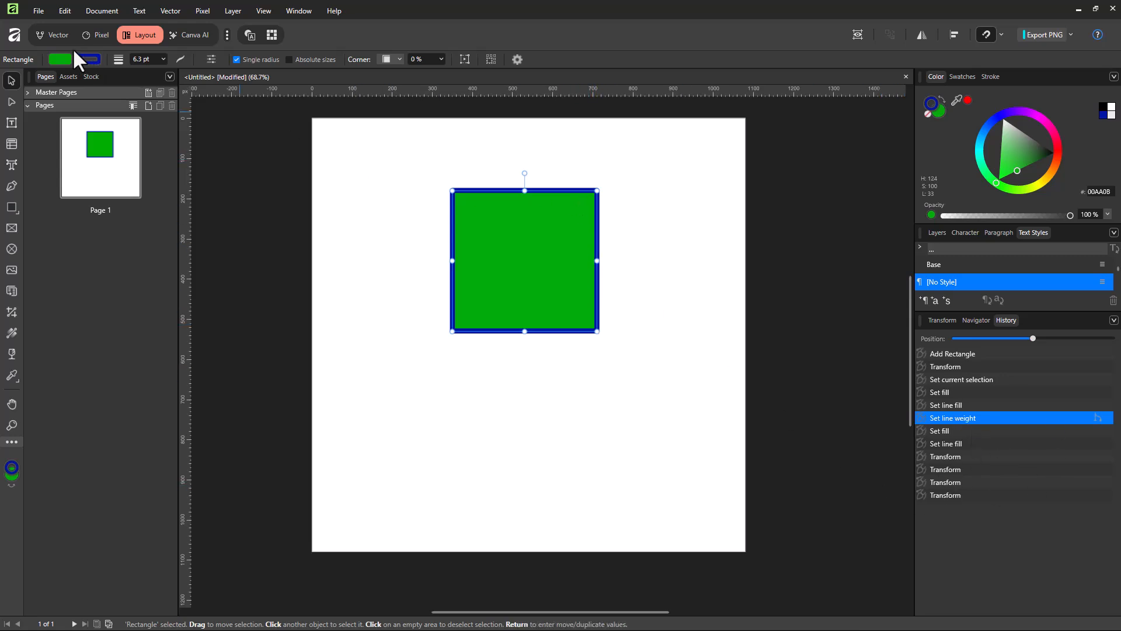
click(59, 59)
click(41, 171)
drag(1, 169, 47, 161)
click(495, 219)
Enlarge the yellow rectangle from two opposite corners and move it to the lower part of the page.
drag(451, 191, 383, 139)
drag(597, 331, 657, 400)
drag(523, 229, 515, 341)
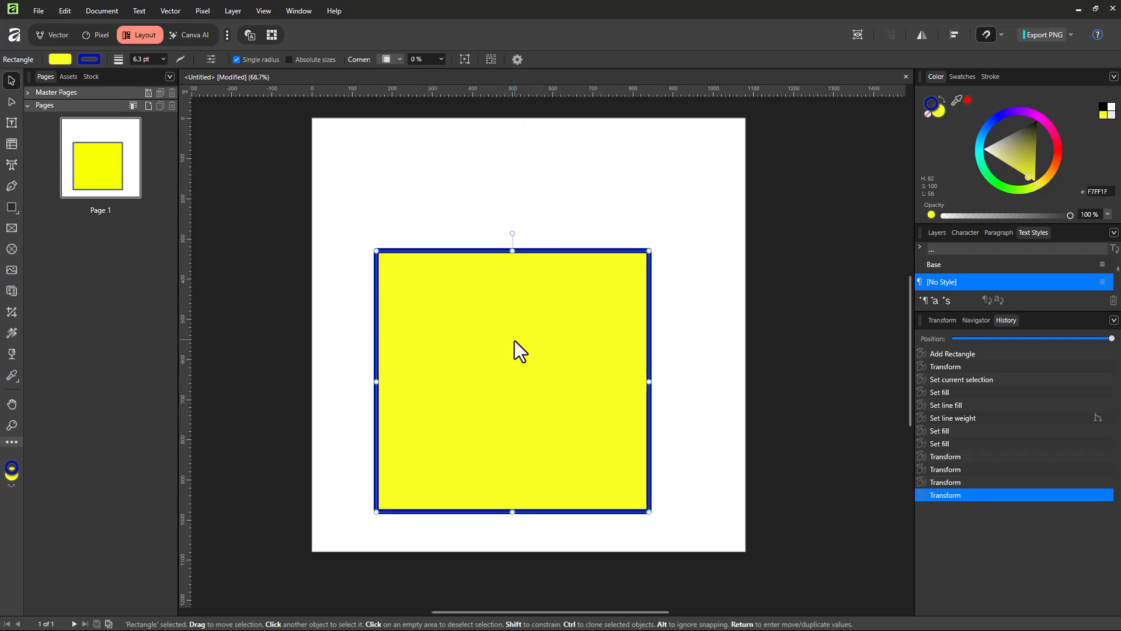
Cycle the alternative futures of the Set line weight entry back to the yellow version and restore its second Transform state.
click(1098, 417)
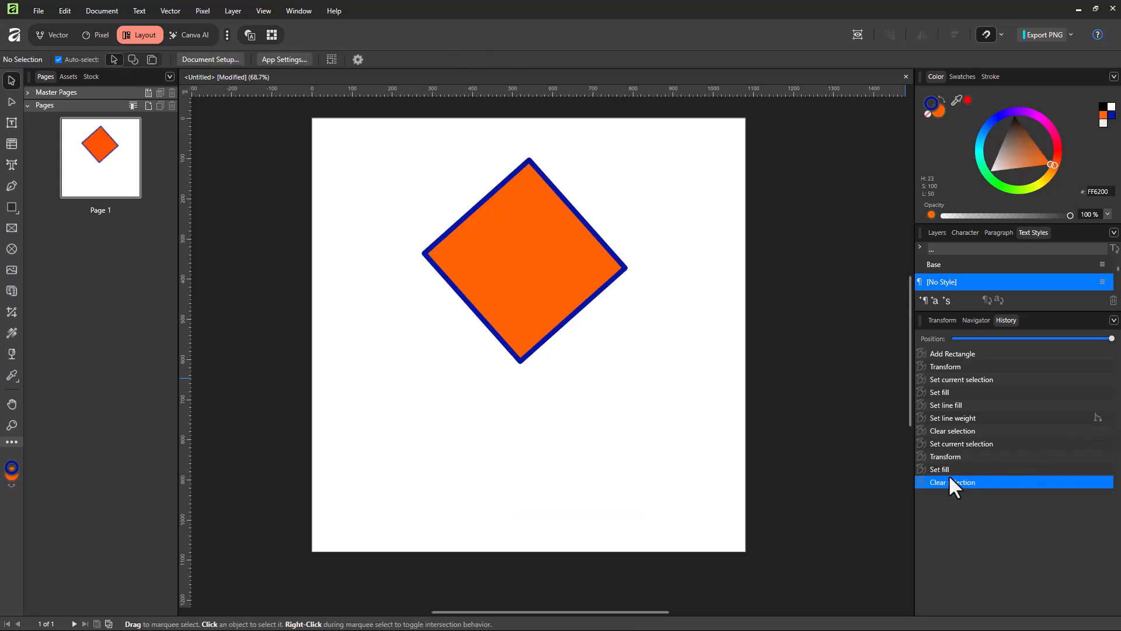
click(1096, 416)
click(1097, 418)
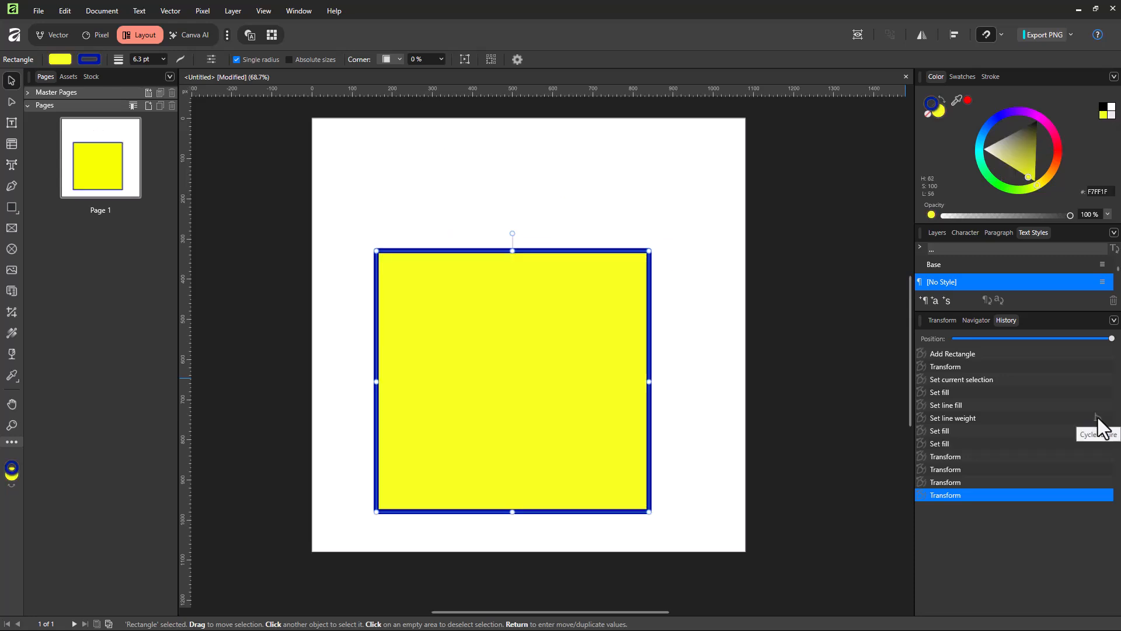
click(963, 468)
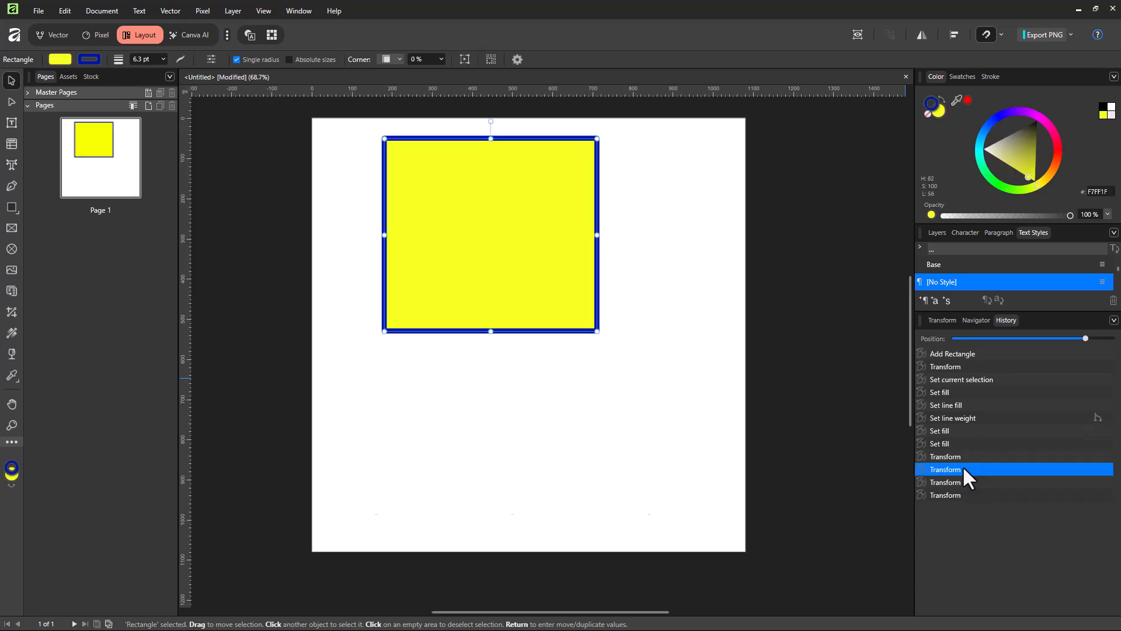
Move the yellow rectangle down and to the right, then cycle the second Transform entry's alternative futures back to the larger, lower rectangle.
drag(416, 173, 489, 244)
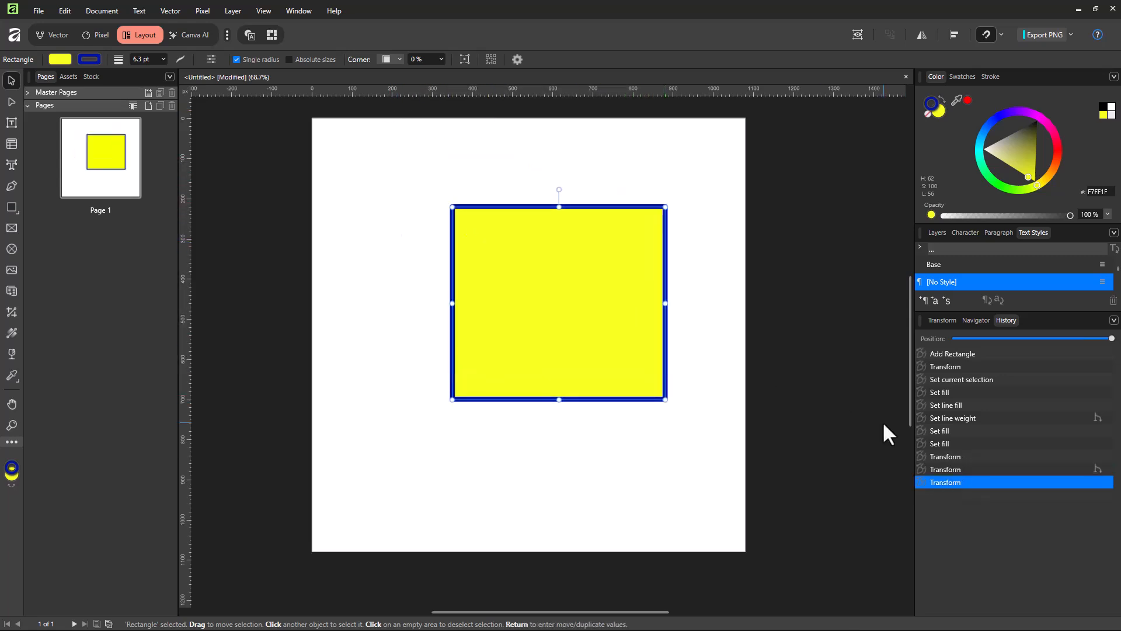
click(1101, 472)
click(1099, 470)
click(1099, 470)
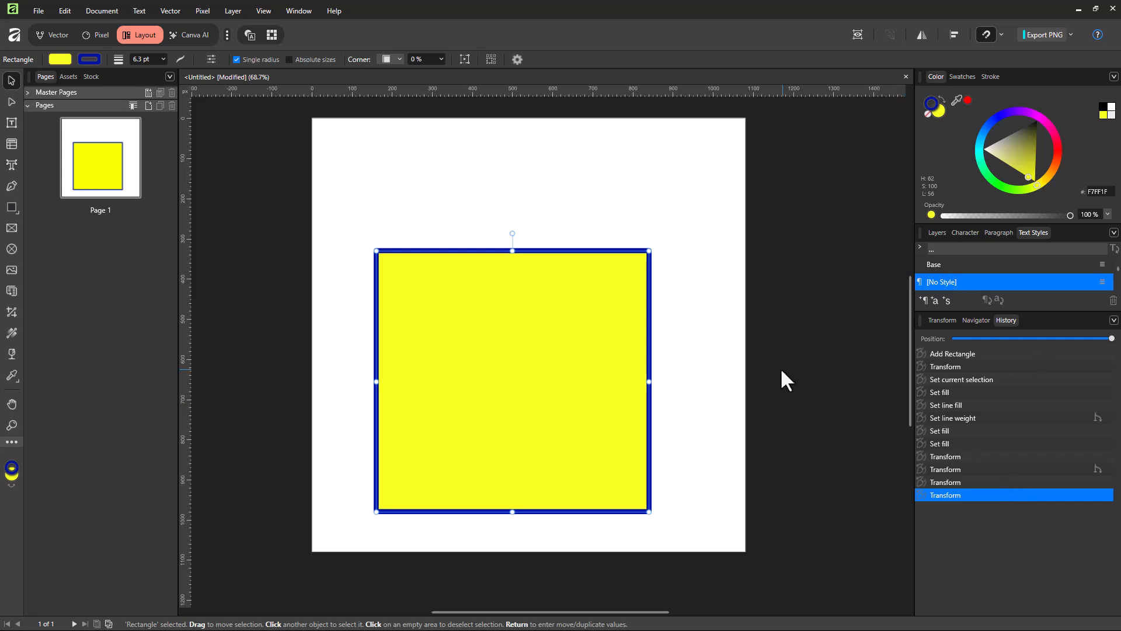
Enable Save History with Document, accept the Save With History notice, and deselect the rectangle.
click(38, 10)
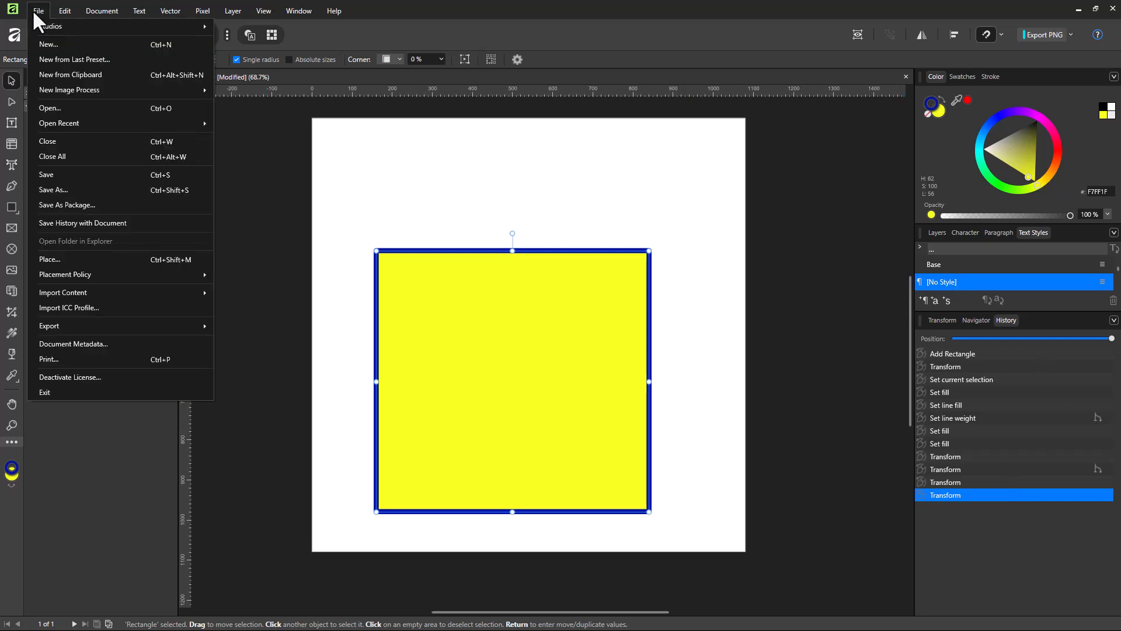
click(75, 223)
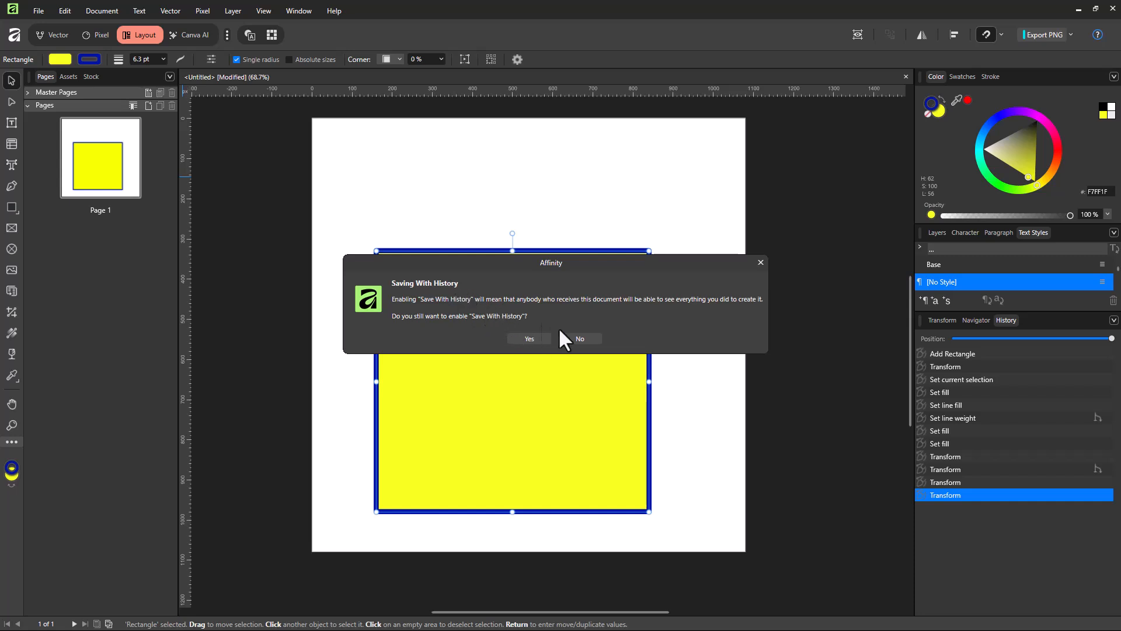
click(529, 338)
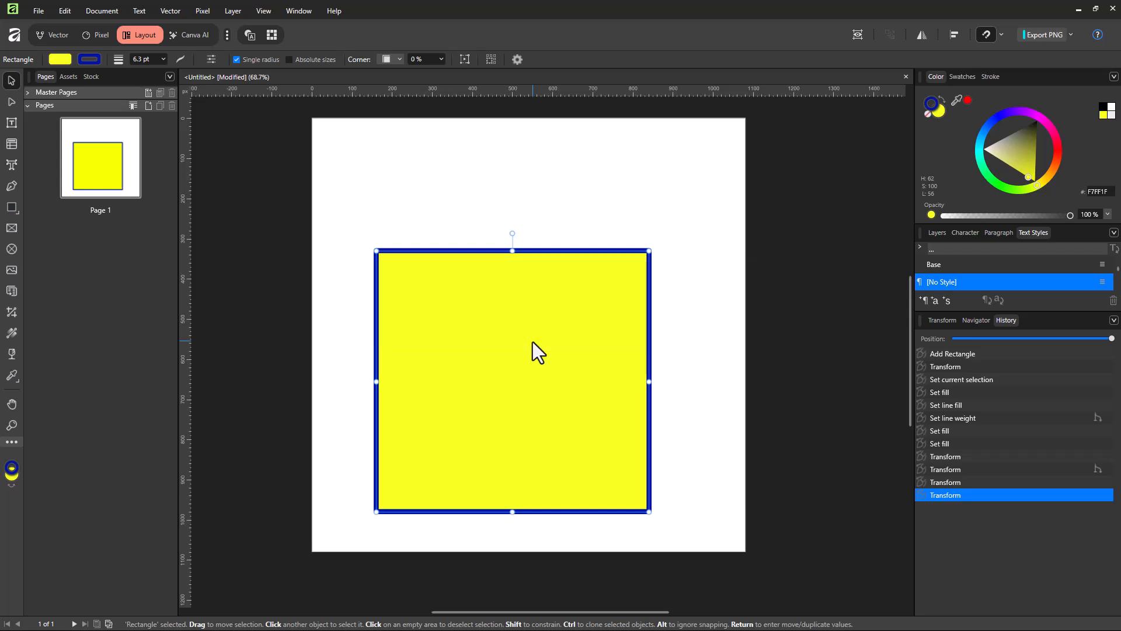
click(32, 8)
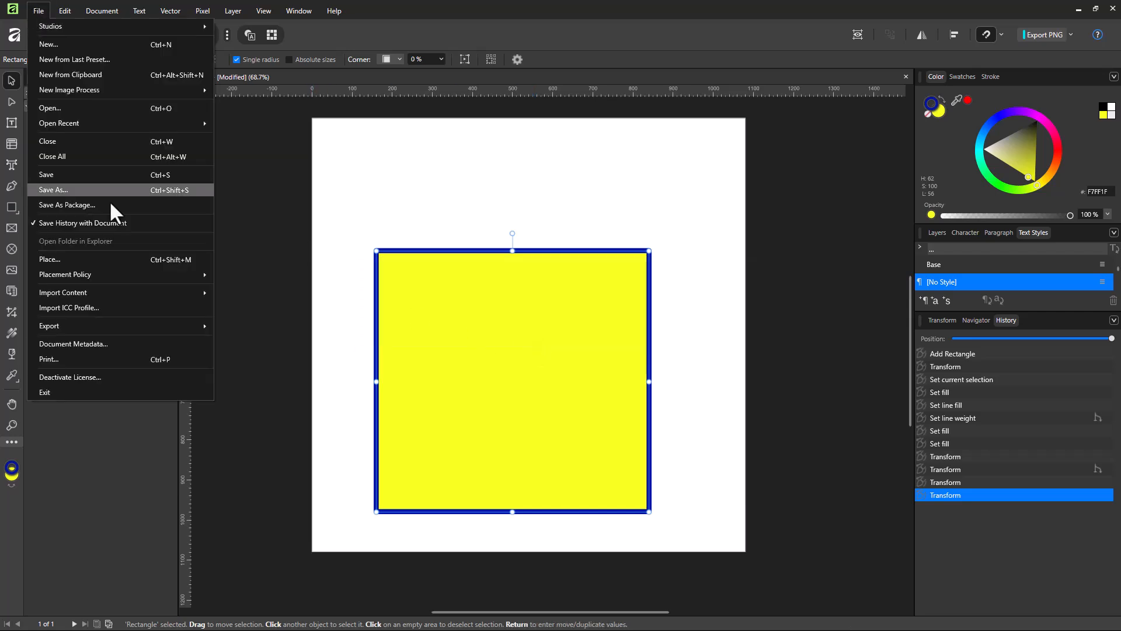
click(305, 206)
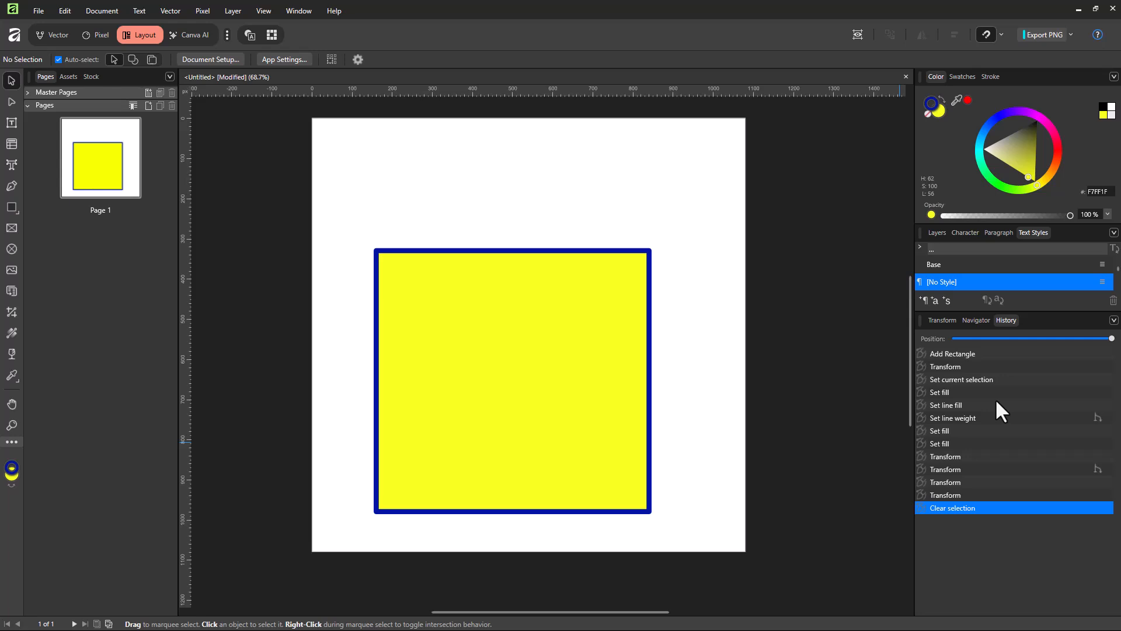
Compare the Set line weight and Transform states in the history, then return to the final Clear selection state.
click(1025, 417)
click(1016, 469)
click(1013, 418)
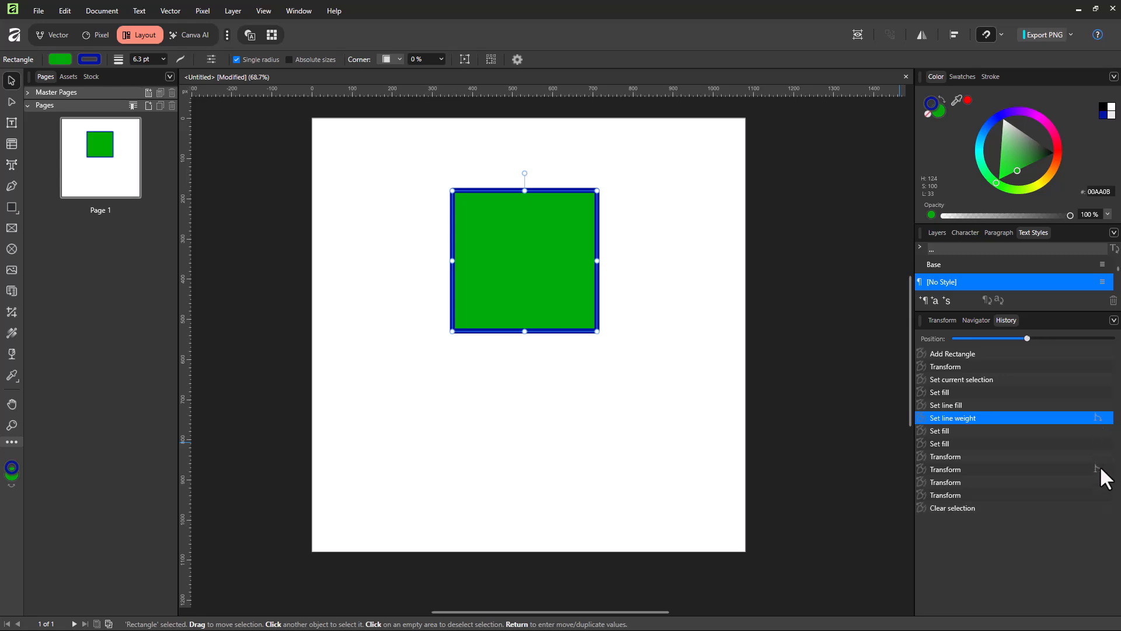
click(1016, 495)
click(1012, 506)
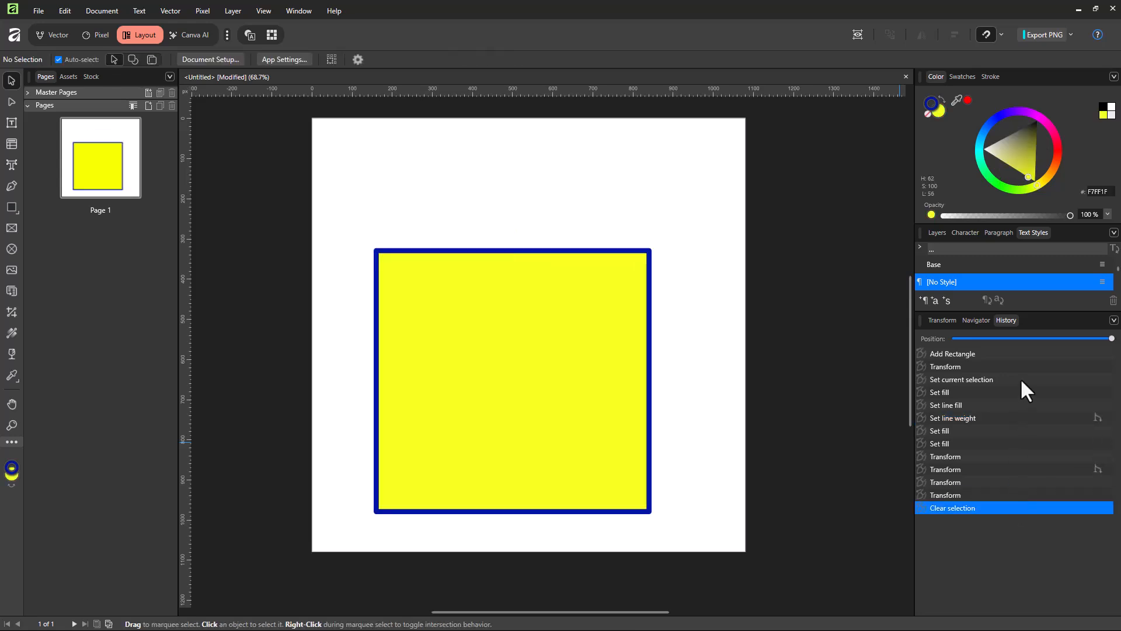
Switch the history list to its Advanced view.
mouse_move(1111, 338)
mouse_down()
mouse_move(983, 338)
mouse_move(1116, 351)
mouse_up()
click(1114, 320)
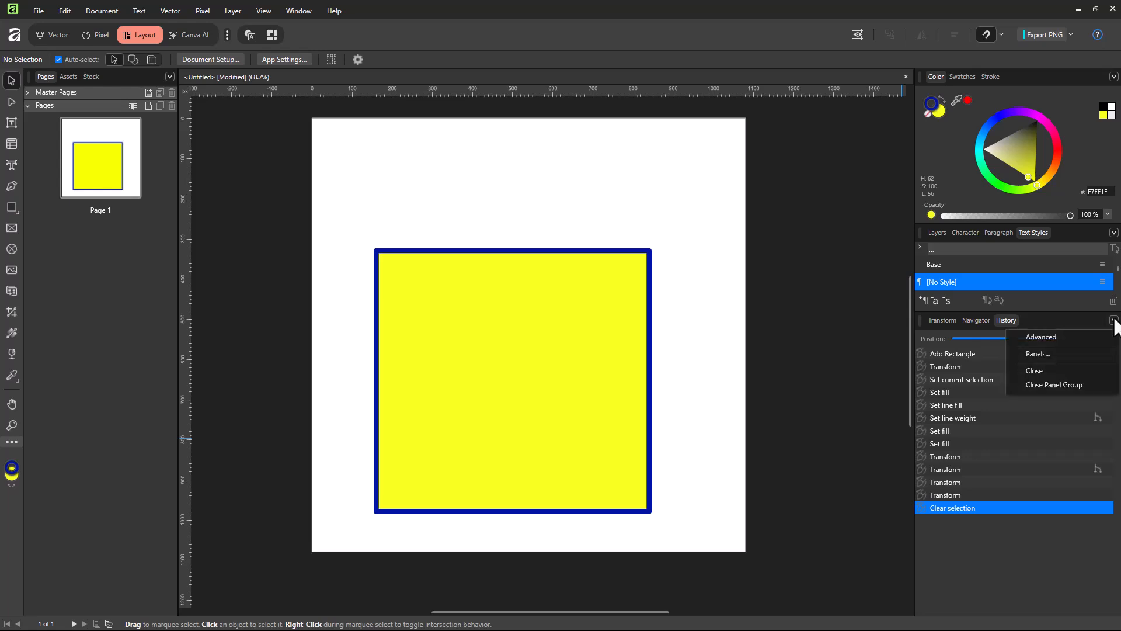
click(1059, 339)
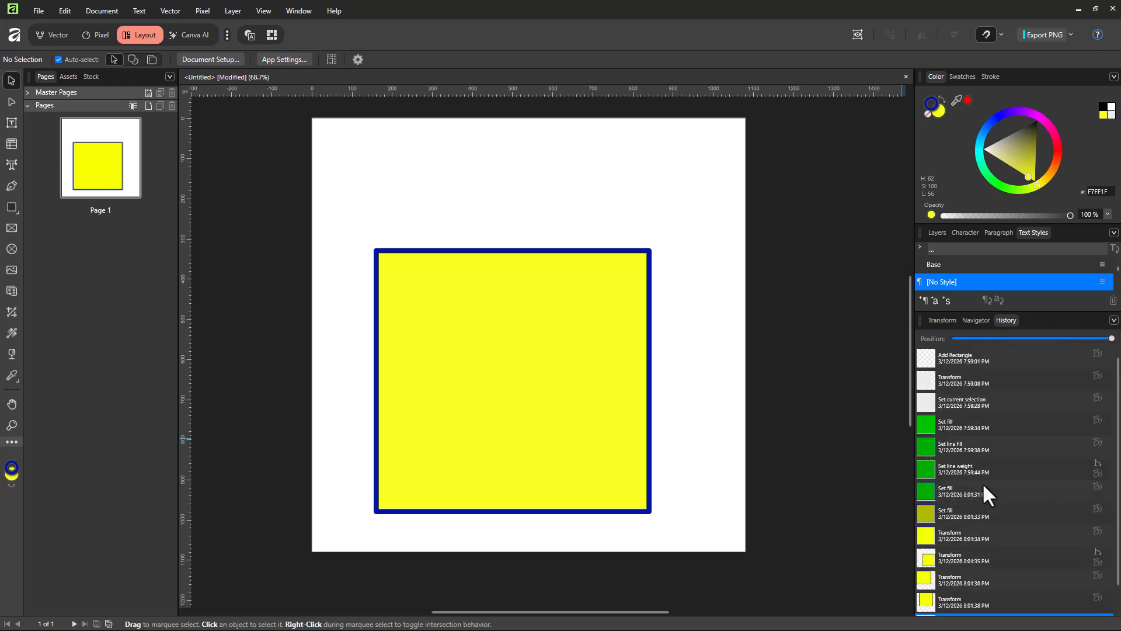